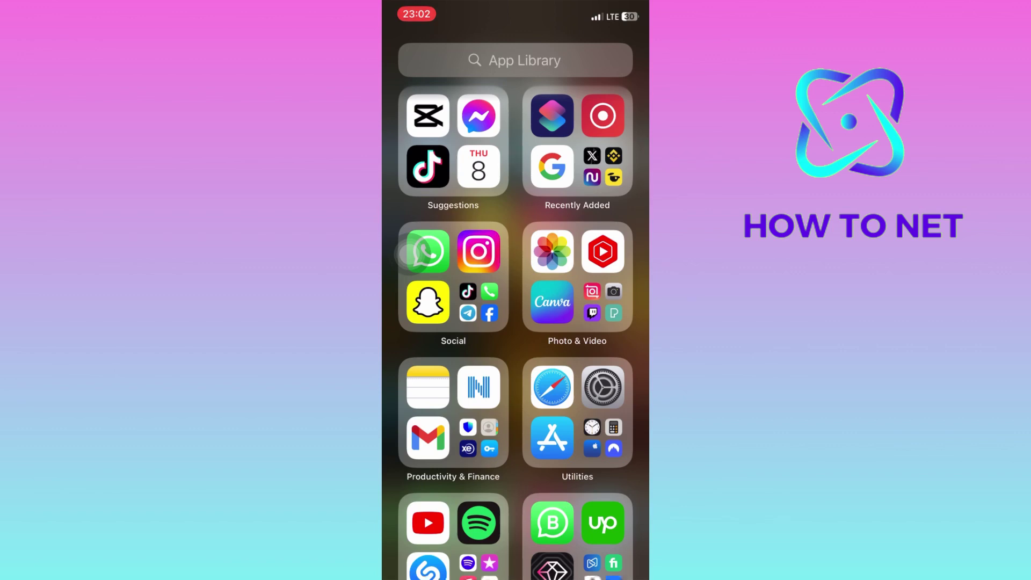
Launch Canva and go to Settings from the main navigation menu
{"action": "left_click", "coordinate": [552, 301]}
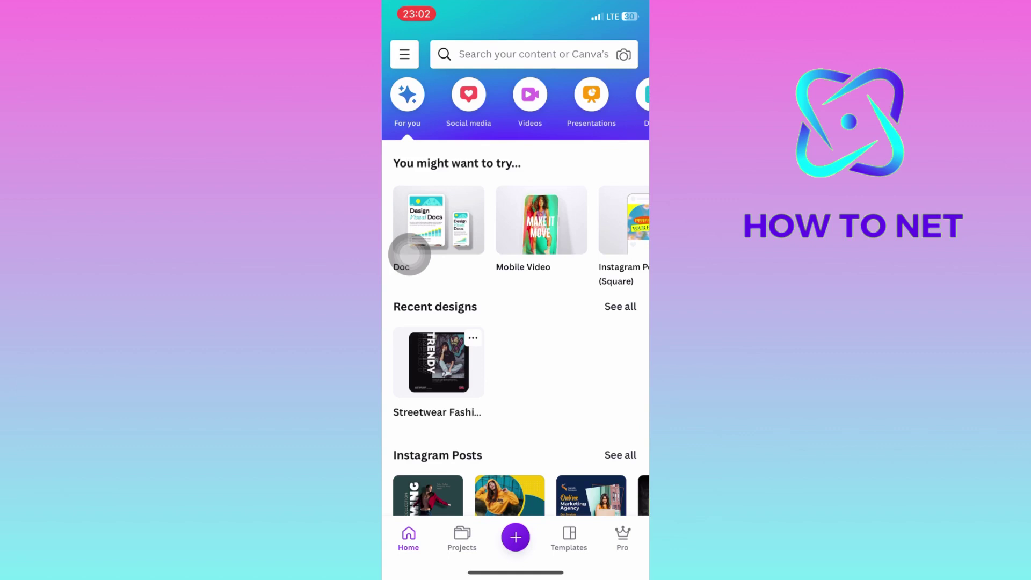
{"action": "left_click", "coordinate": [404, 54]}
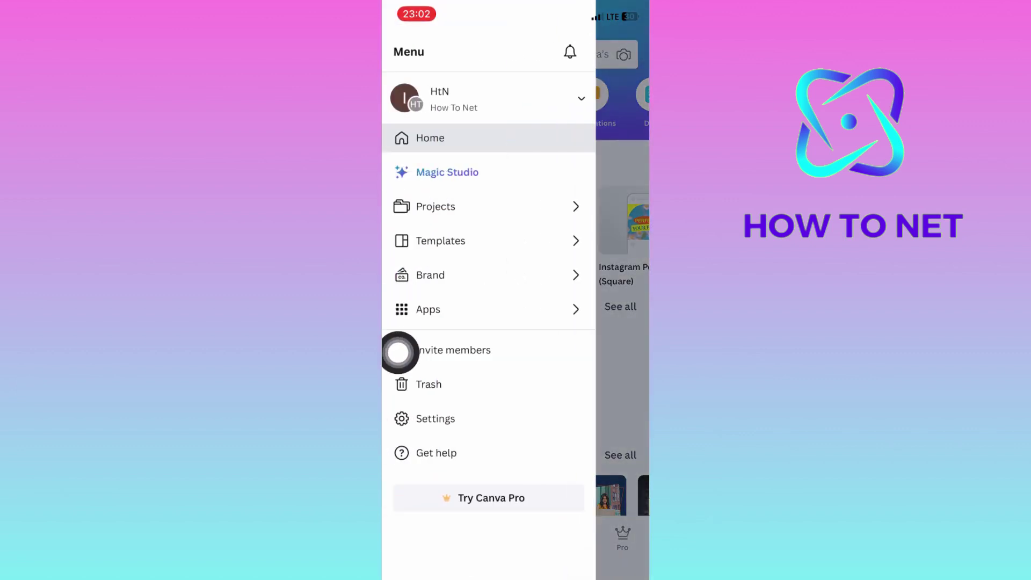
{"action": "left_click", "coordinate": [409, 413]}
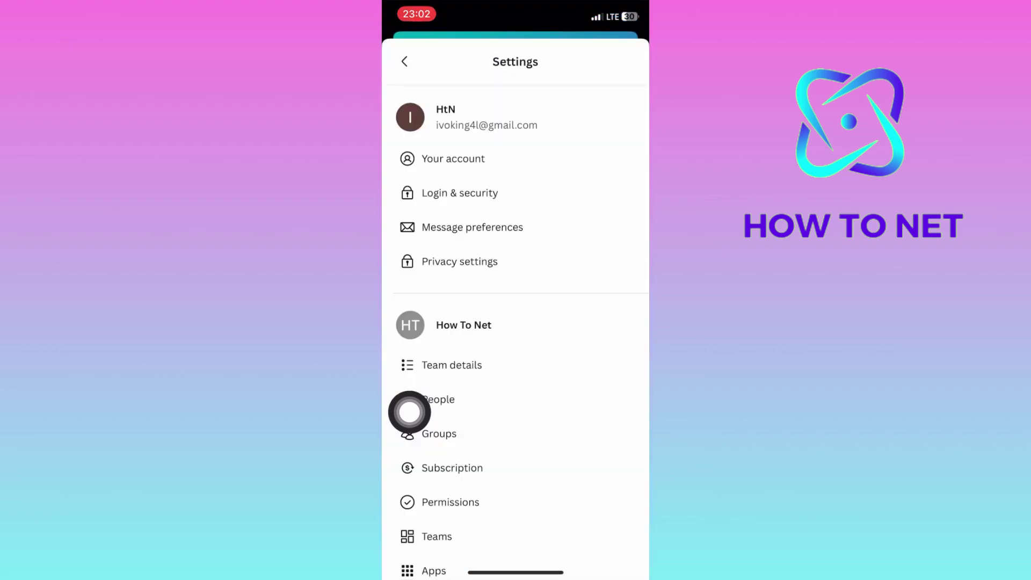
Open the Login & security page showing the password's last-updated date
{"action": "left_click", "coordinate": [410, 194]}
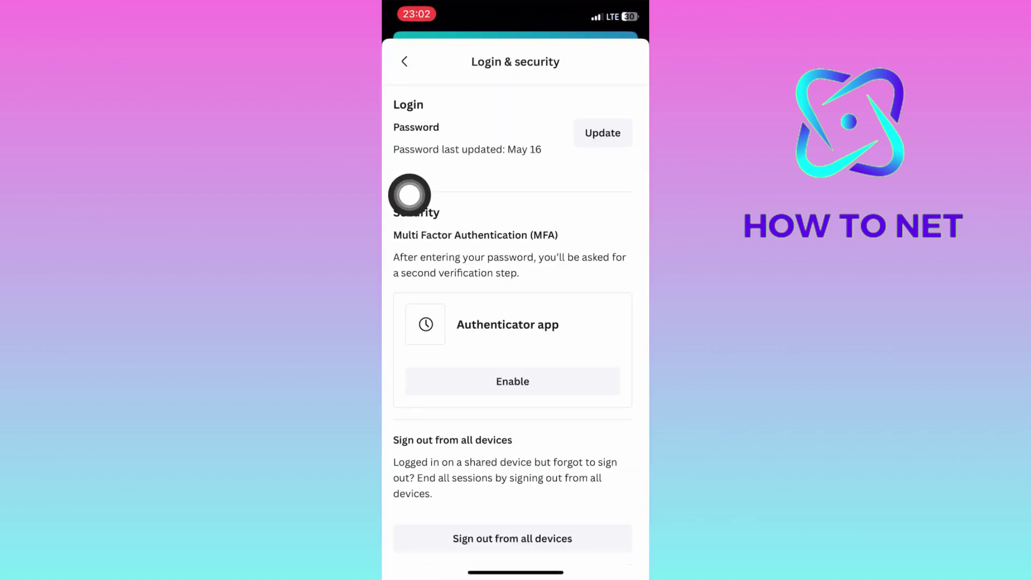